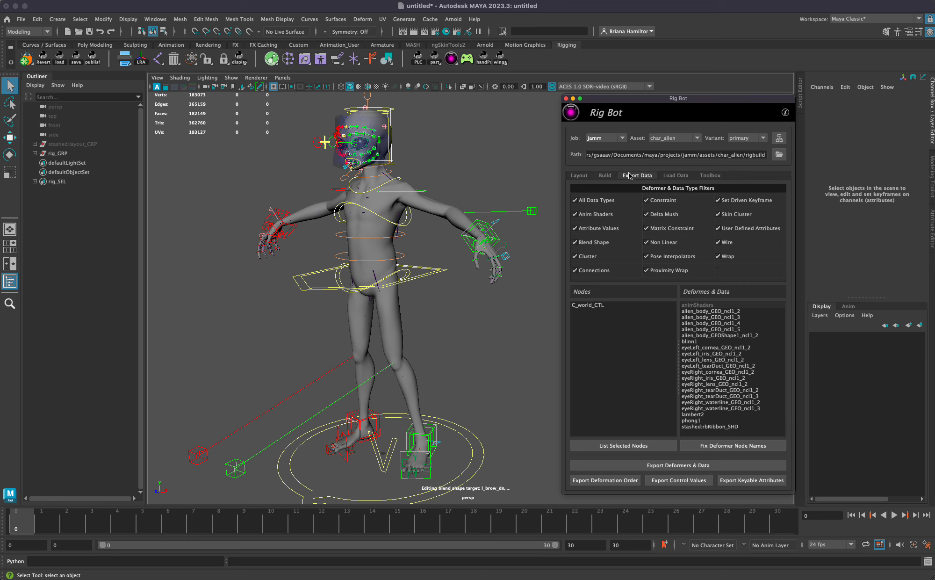
# - Try turning all deformer and data type filters off and back on, and collapse the filter section
pyautogui.click(630, 189)
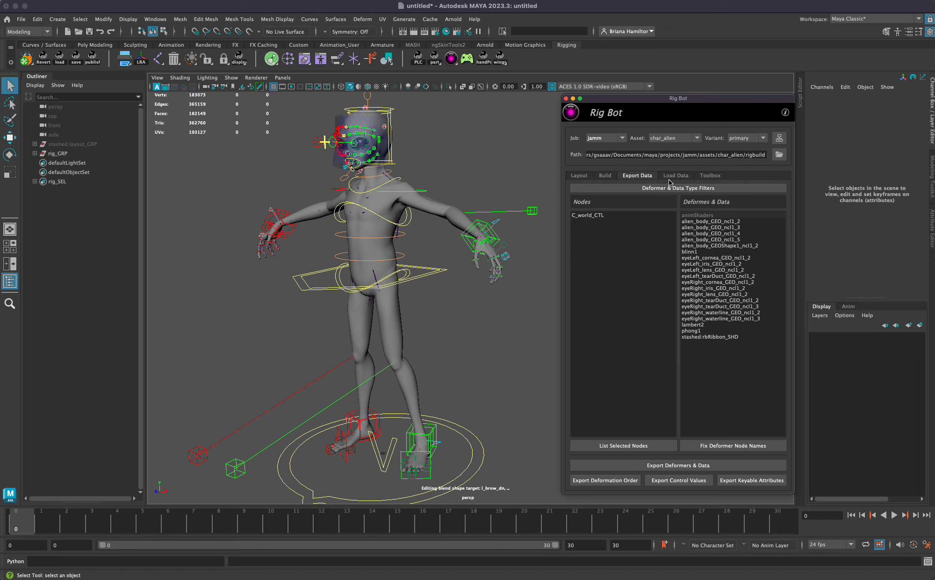
pyautogui.click(646, 187)
pyautogui.click(575, 201)
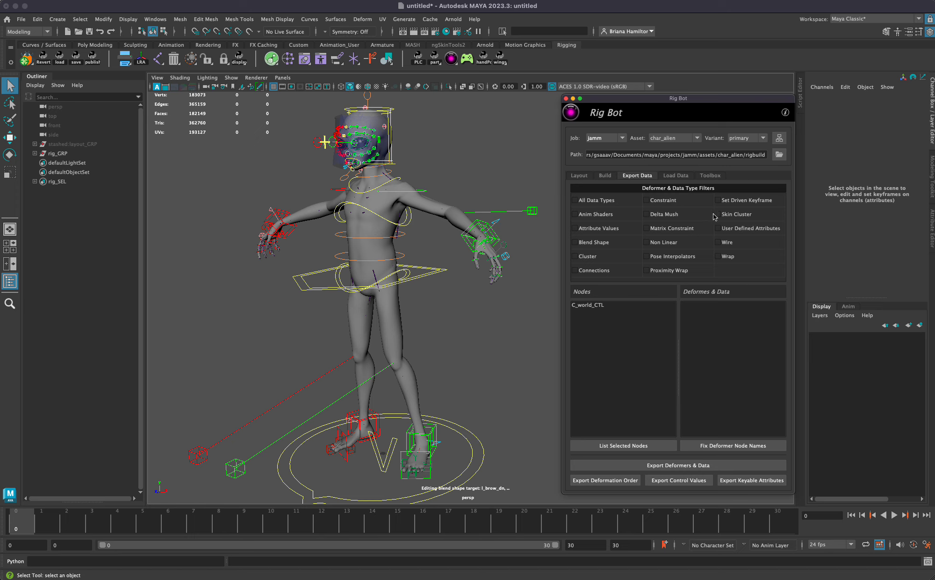
pyautogui.click(575, 201)
pyautogui.click(639, 189)
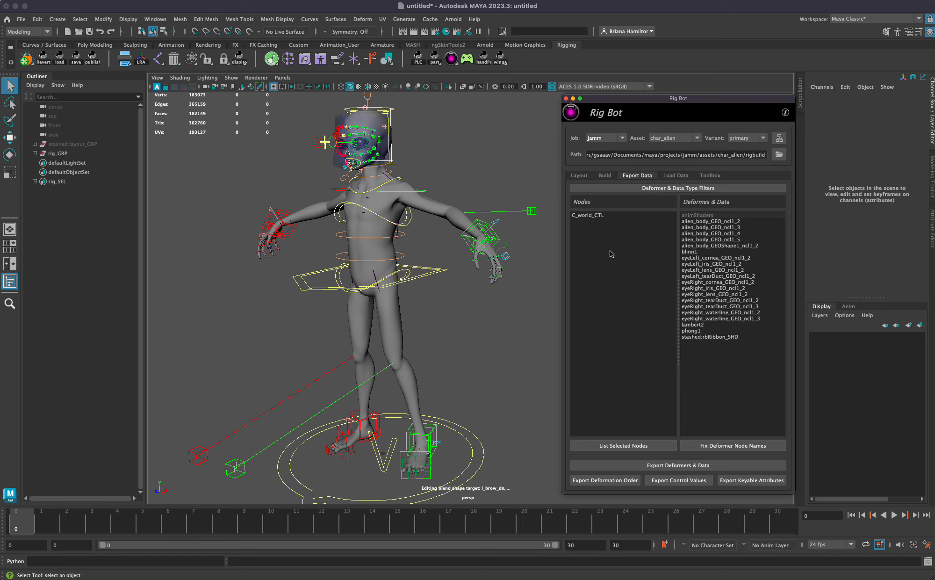
# - Select the alien body mesh, list it as an export node and show the data for alien_body_GEO
pyautogui.click(394, 250)
pyautogui.click(644, 447)
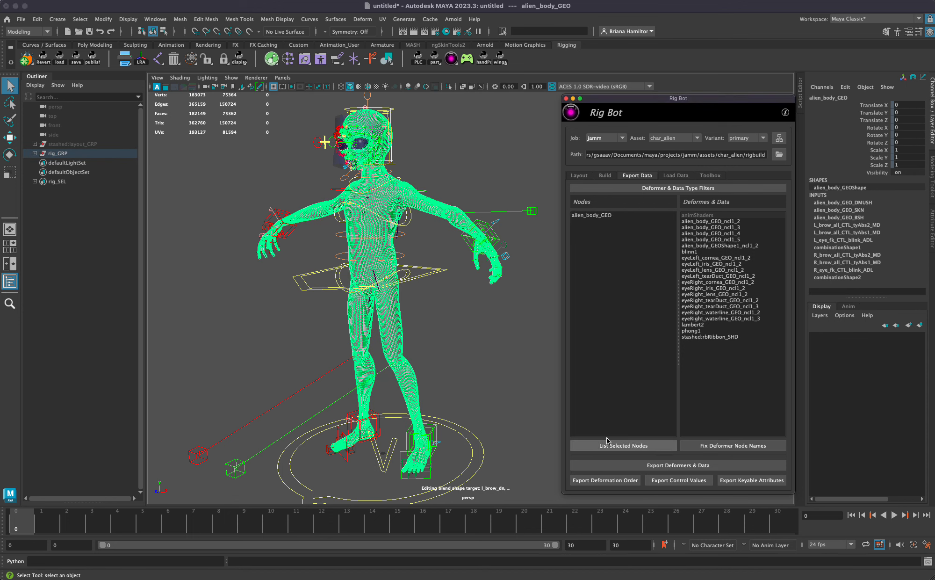
pyautogui.click(615, 216)
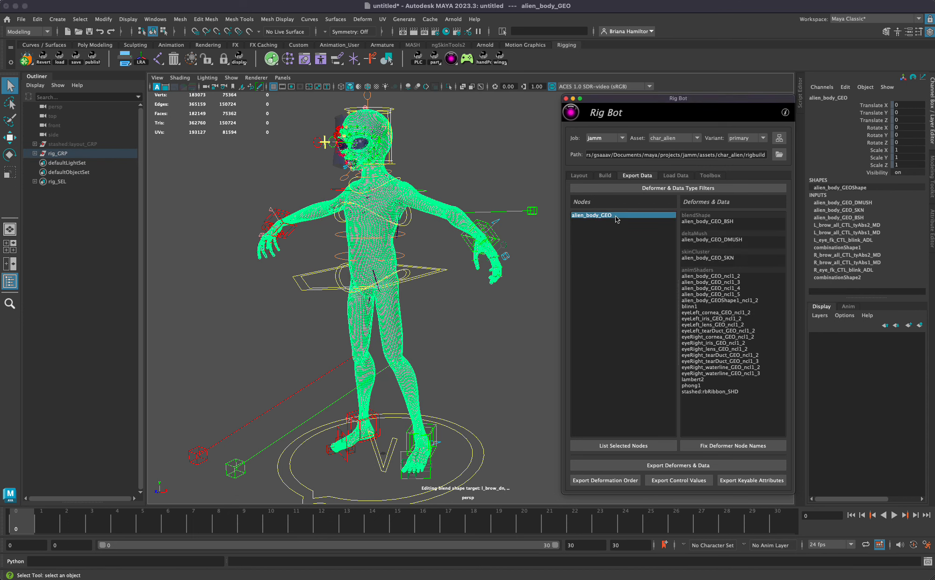
# - Select the anim shader entries in the data listed for alien_body_GEO
pyautogui.click(725, 221)
pyautogui.click(719, 234)
pyautogui.moveTo(723, 221); pyautogui.dragTo(730, 392)
pyautogui.click(725, 375)
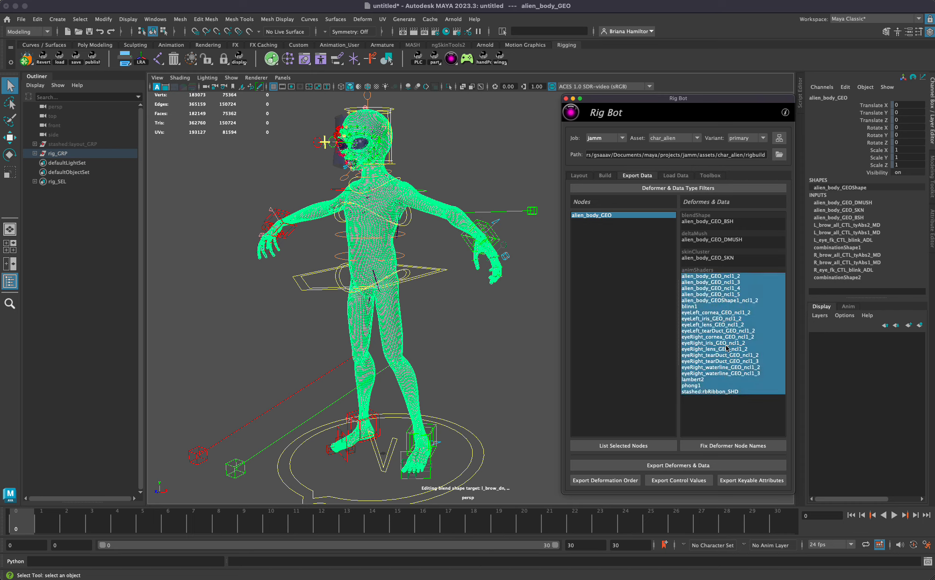
# - Filter Anim Shaders out of the export data types and collapse the filter section
pyautogui.click(601, 188)
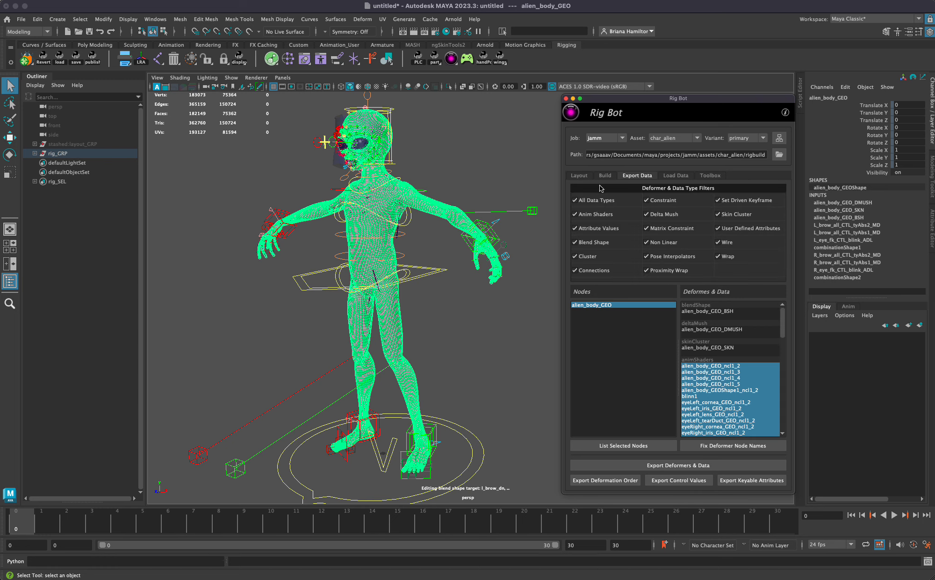
pyautogui.click(575, 215)
pyautogui.click(638, 188)
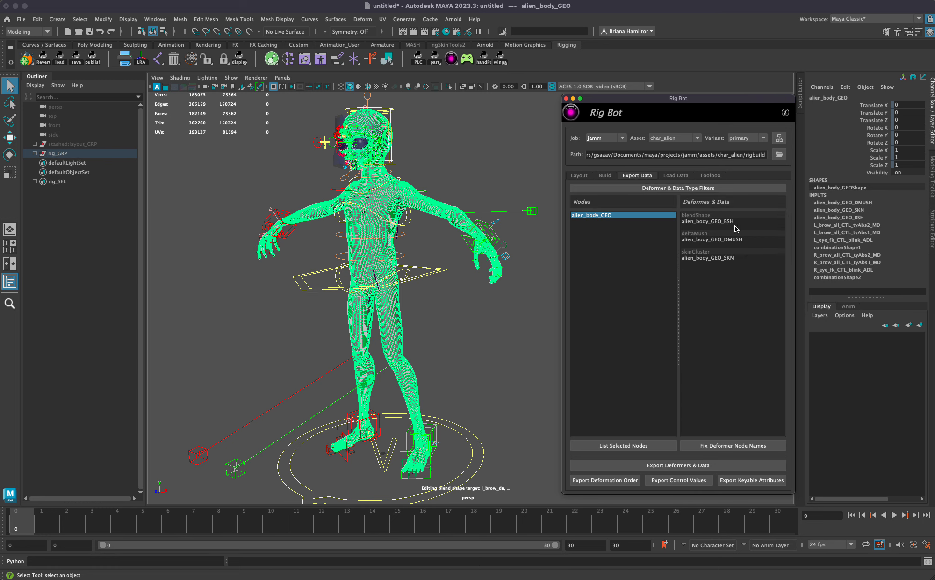
# - Select the body's blendShape, deltaMush and skinCluster deformers for export
pyautogui.click(748, 239)
pyautogui.click(749, 258)
pyautogui.keyDown('shift'); pyautogui.click(746, 221); pyautogui.keyUp('shift')
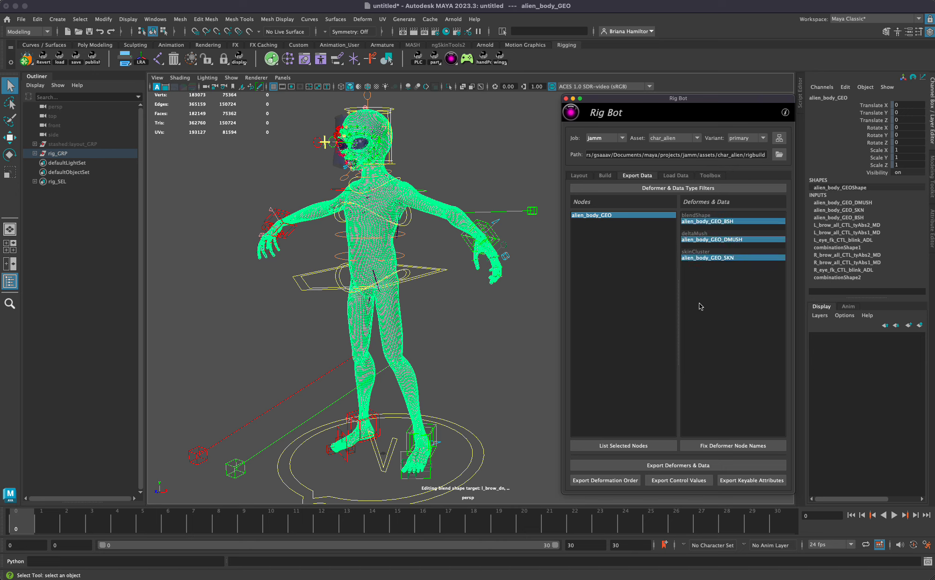
pyautogui.click(730, 222)
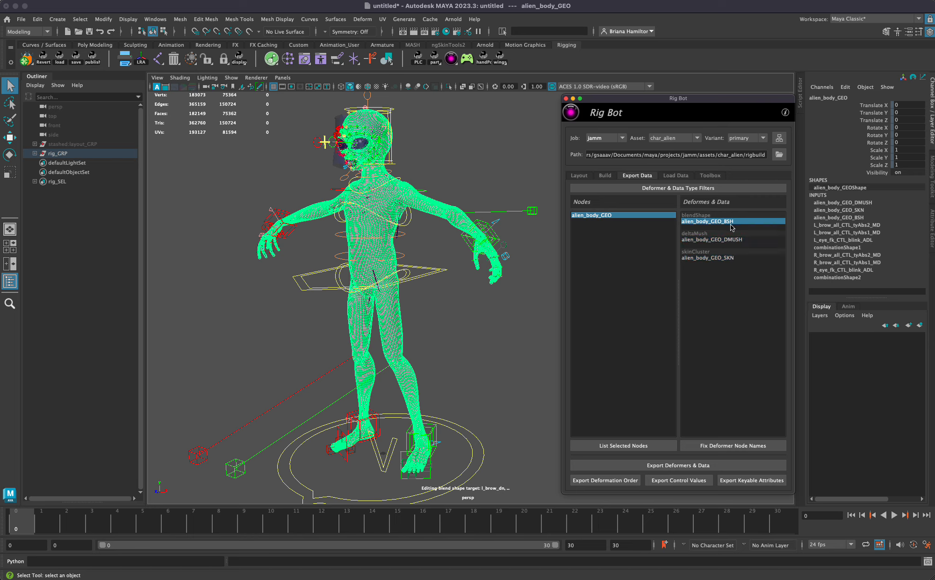
pyautogui.moveTo(734, 237); pyautogui.dragTo(735, 262)
pyautogui.keyDown('ctrl'); pyautogui.click(734, 222); pyautogui.keyUp('ctrl')
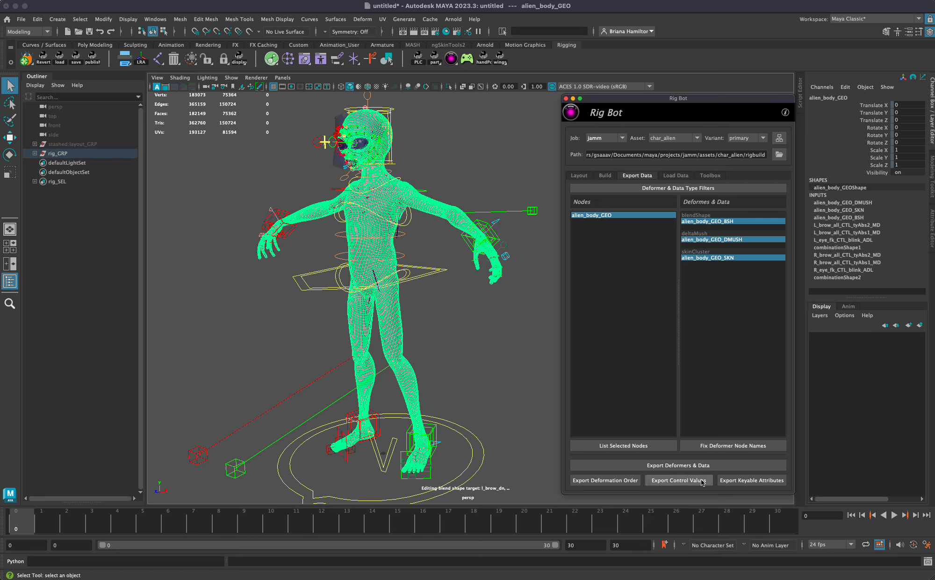
# - Fix the deformer node names for the listed deformers, including the option for all deformer nodes
pyautogui.click(721, 445)
pyautogui.rightClick(720, 446)
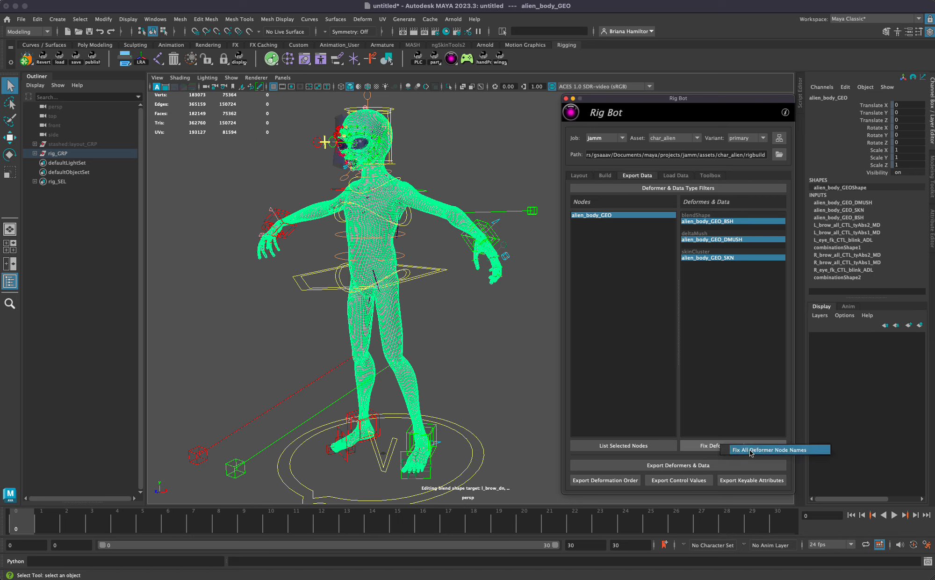
pyautogui.click(761, 450)
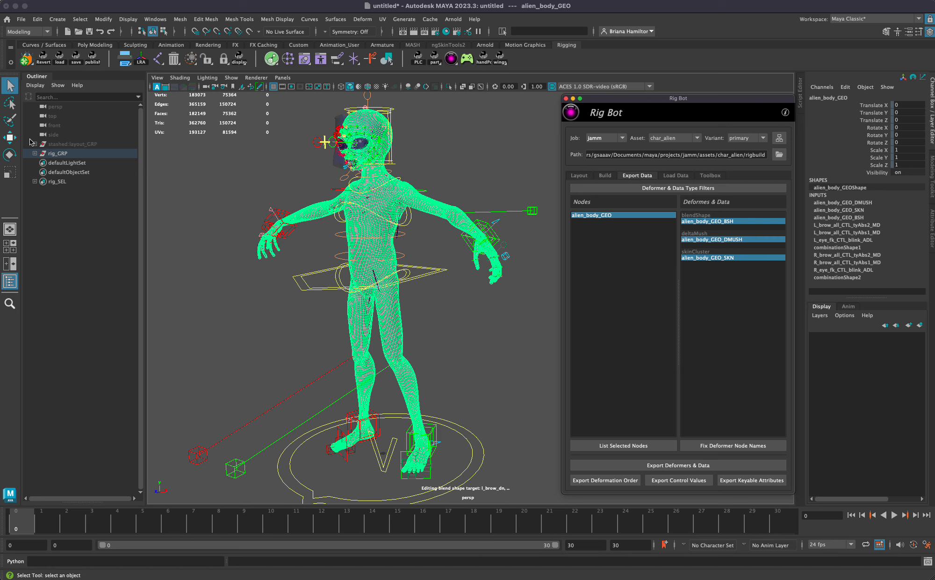
# - Reveal the body mesh in the Outliner and list alien_body_GEO, alien_mouth_GRP and alien_eyeRight_GRP as export nodes
pyautogui.rightClick(76, 238)
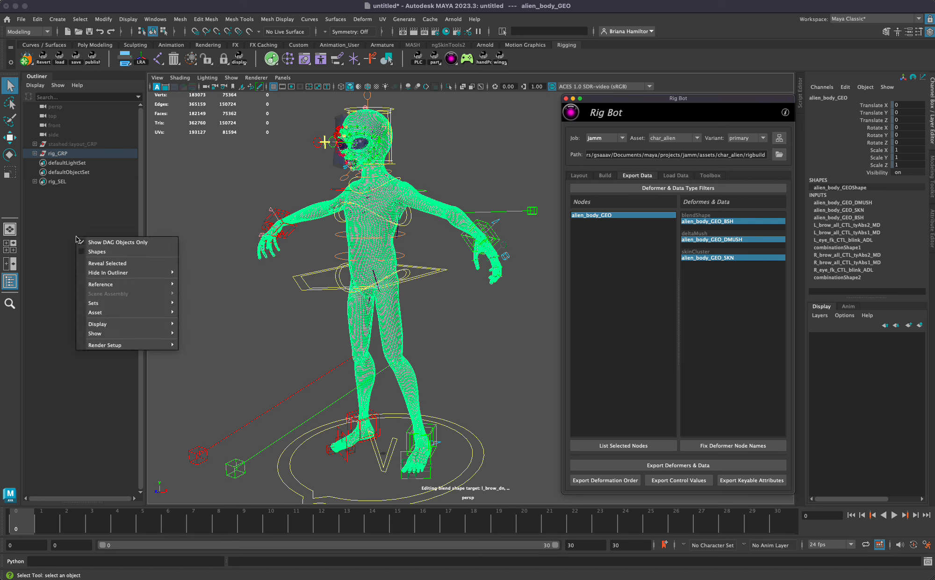
pyautogui.click(108, 263)
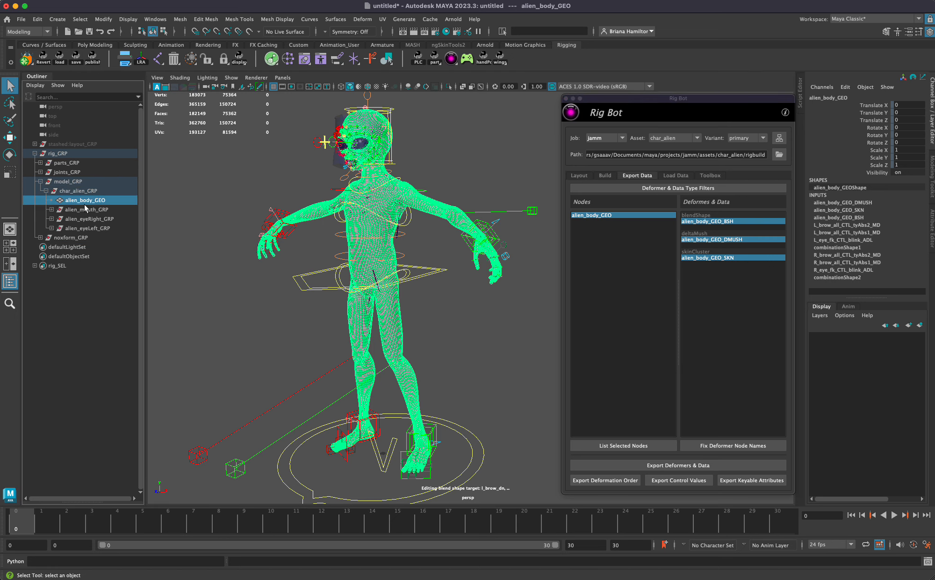
pyautogui.moveTo(70, 200); pyautogui.dragTo(69, 215)
pyautogui.click(624, 445)
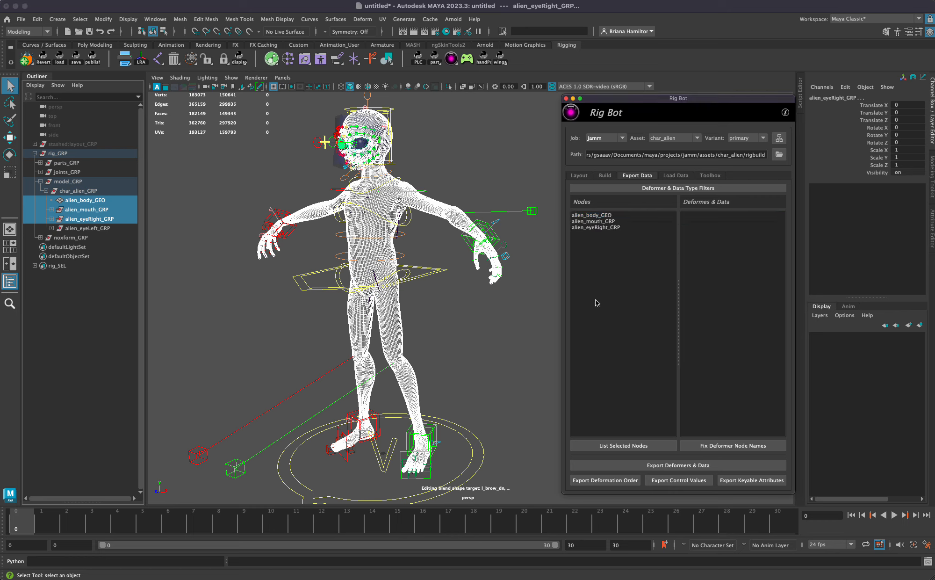
# - List the full model hierarchy as export nodes and select every node in the list
pyautogui.rightClick(616, 445)
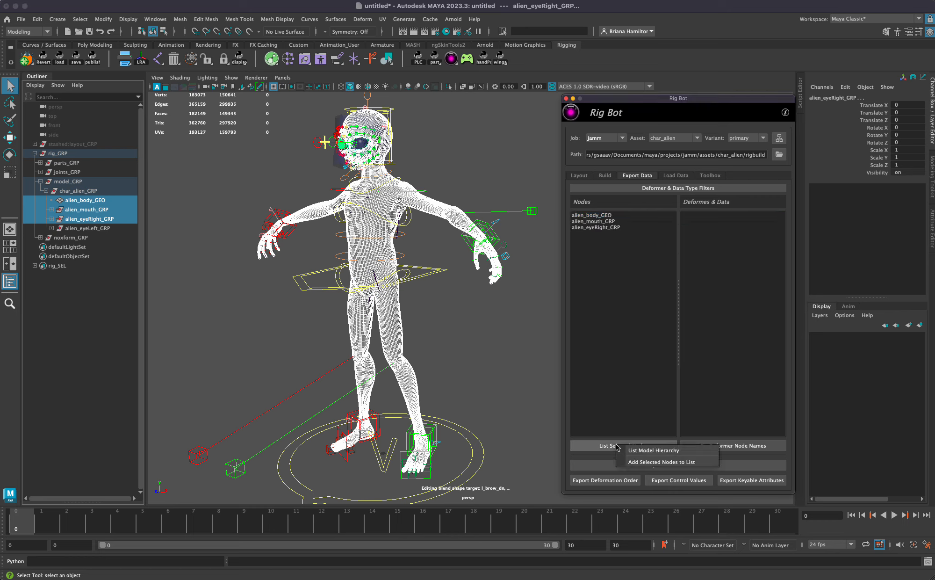
pyautogui.click(644, 450)
pyautogui.scroll(-5, 624, 300)
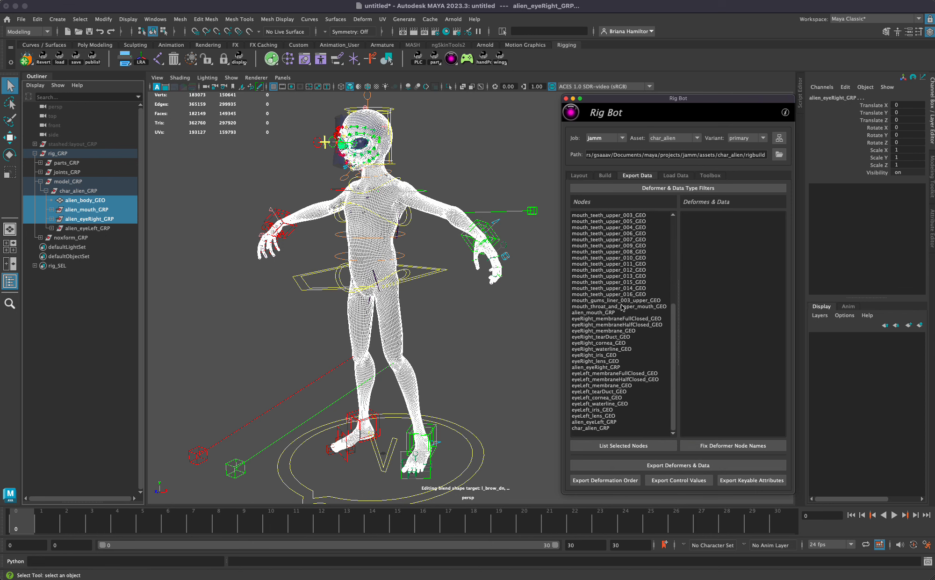
pyautogui.click(616, 410)
pyautogui.press('super+a')
pyautogui.scroll(8, 615, 334)
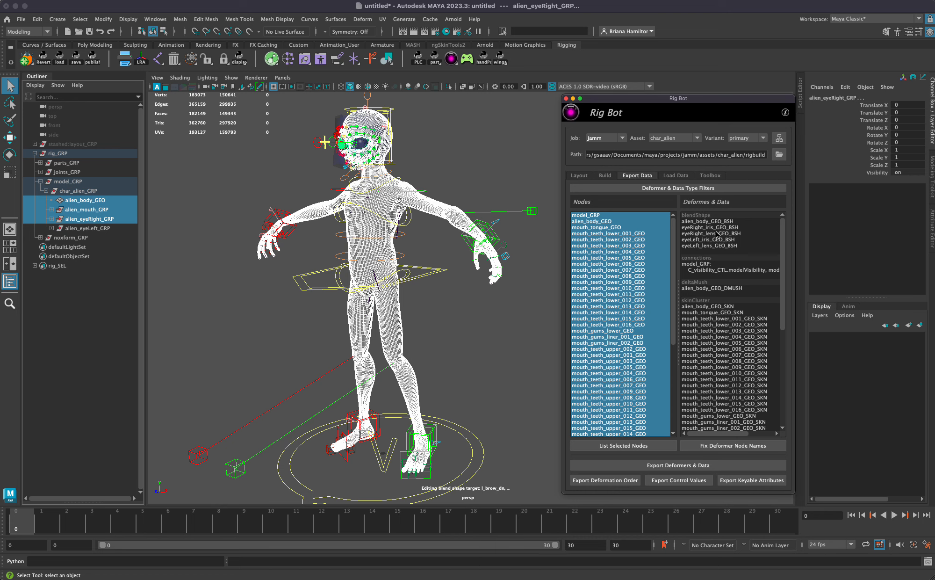
# - Check the data listed for model_GRP alone and reselect all nodes of the hierarchy
pyautogui.click(583, 215)
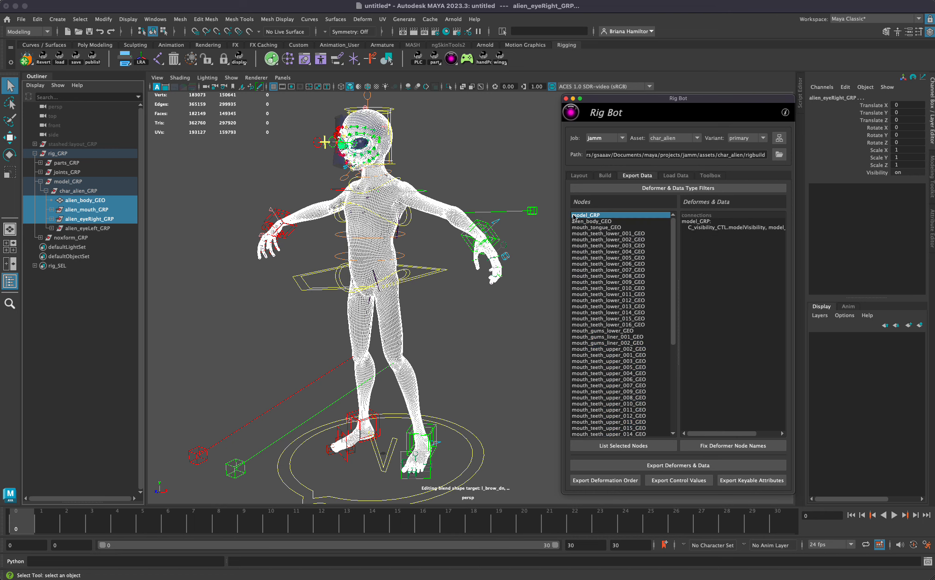
pyautogui.click(605, 239)
pyautogui.press('super+a')
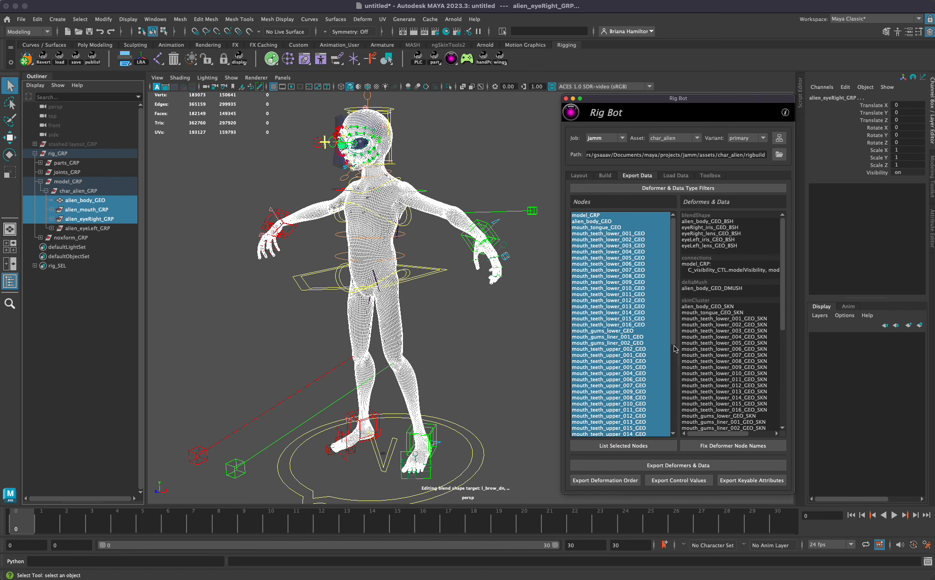
pyautogui.scroll(-5, 675, 269)
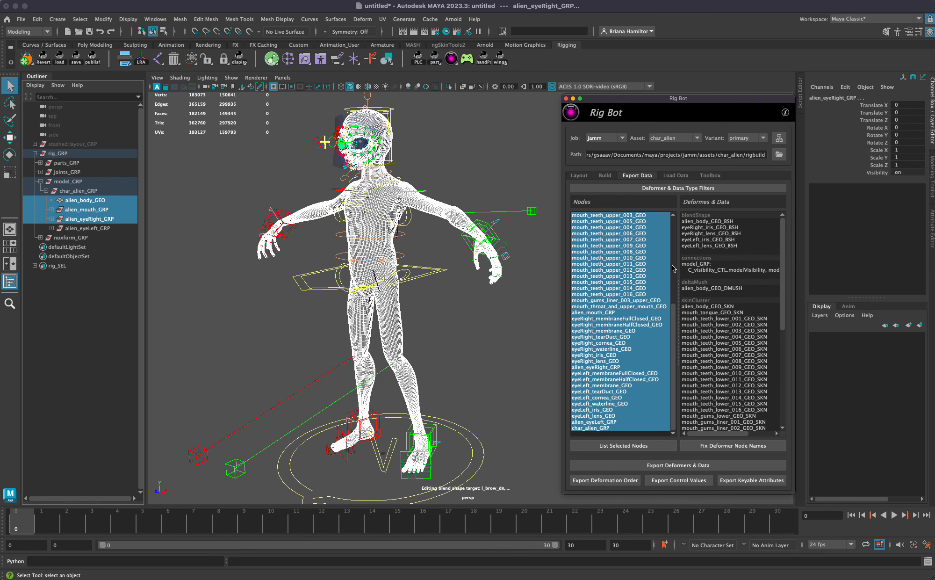
# - Select all deformers and data listed for the model nodes
pyautogui.click(748, 231)
pyautogui.press('super+a')
pyautogui.scroll(-5, 724, 347)
pyautogui.hscroll(3, 730, 380)
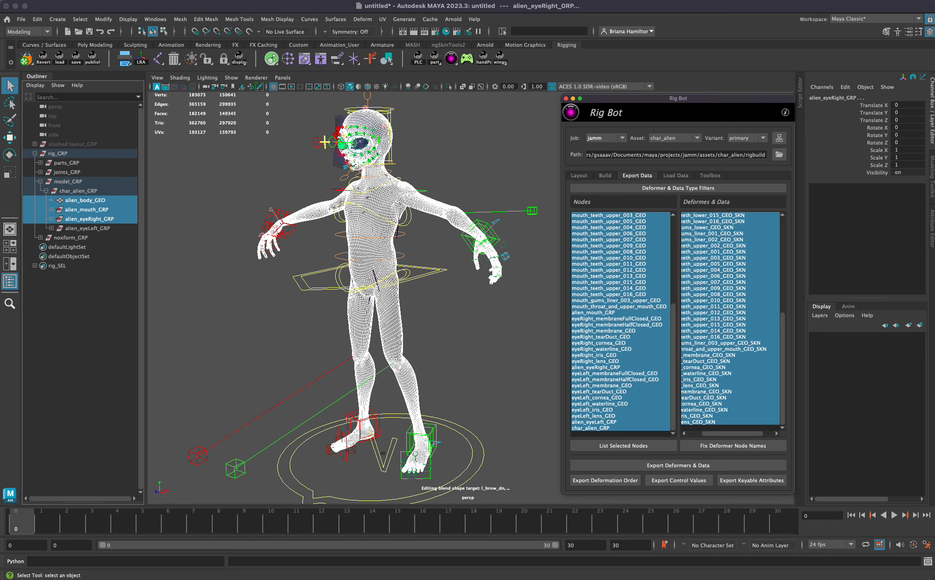
# - Open the Script Editor with the Rig Bot window moved beside it, and export the selected skinCluster data
pyautogui.click(928, 561)
pyautogui.moveTo(631, 104); pyautogui.dragTo(393, 105)
pyautogui.click(439, 464)
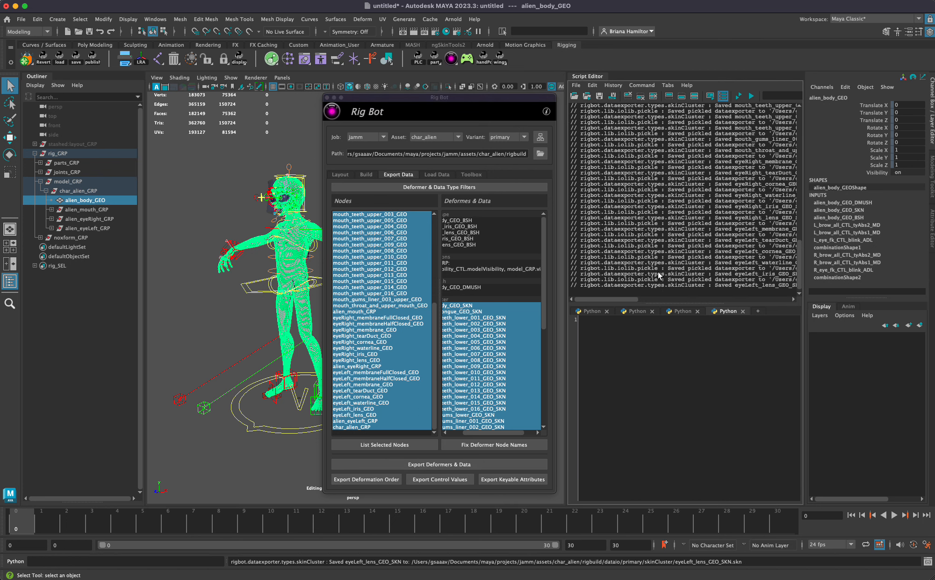
# - Examine the Script Editor log for the save entries of the exported skinClusters
pyautogui.moveTo(626, 300); pyautogui.dragTo(596, 132)
pyautogui.scroll(8, 671, 204)
pyautogui.moveTo(713, 219); pyautogui.dragTo(467, 111)
pyautogui.scroll(3, 673, 239)
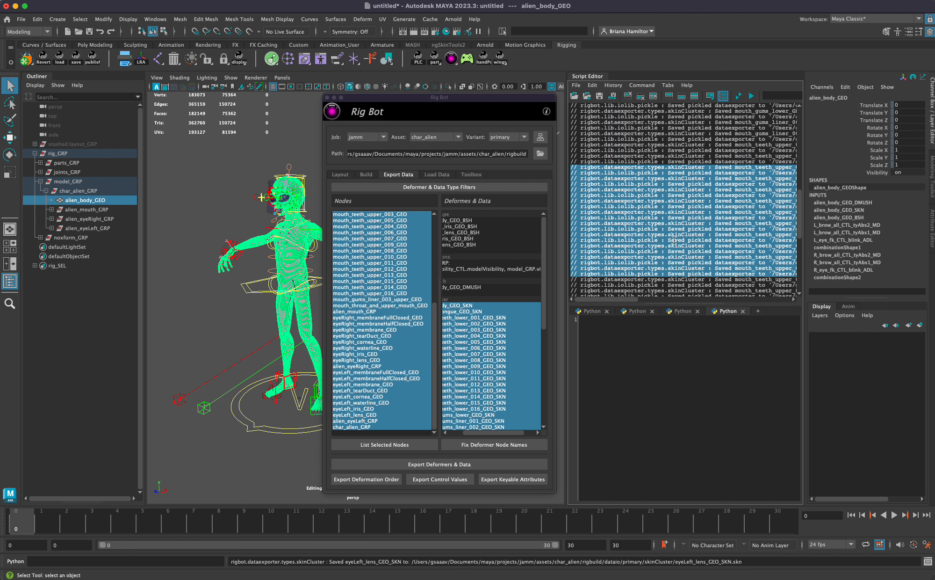
pyautogui.scroll(5, 674, 240)
pyautogui.moveTo(651, 156); pyautogui.dragTo(729, 318)
pyautogui.scroll(-15, 734, 213)
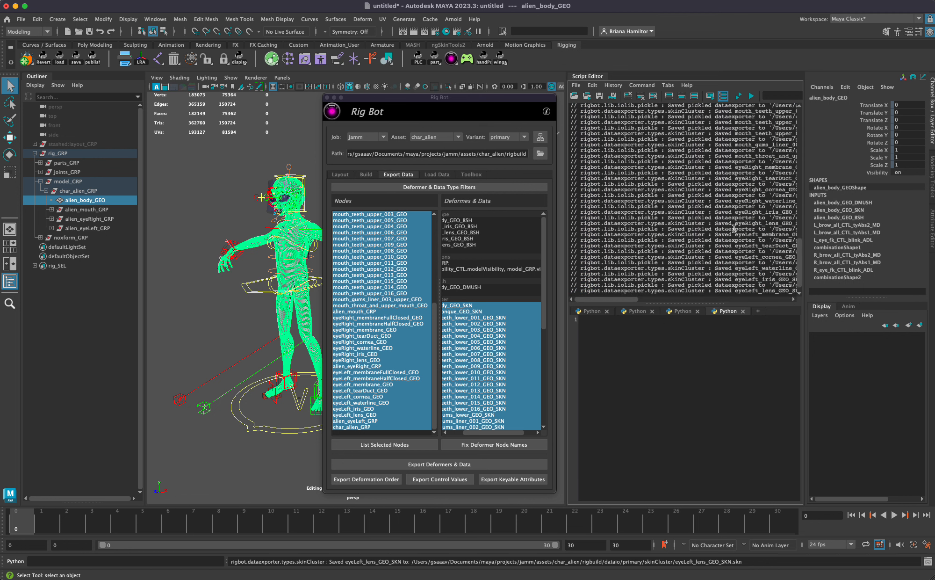
# - Examine the save paths in the log, comparing their folders with the primary variant and the skinCluster data type
pyautogui.moveTo(637, 300); pyautogui.dragTo(724, 296)
pyautogui.doubleClick(690, 274)
pyautogui.click(495, 137)
pyautogui.click(499, 145)
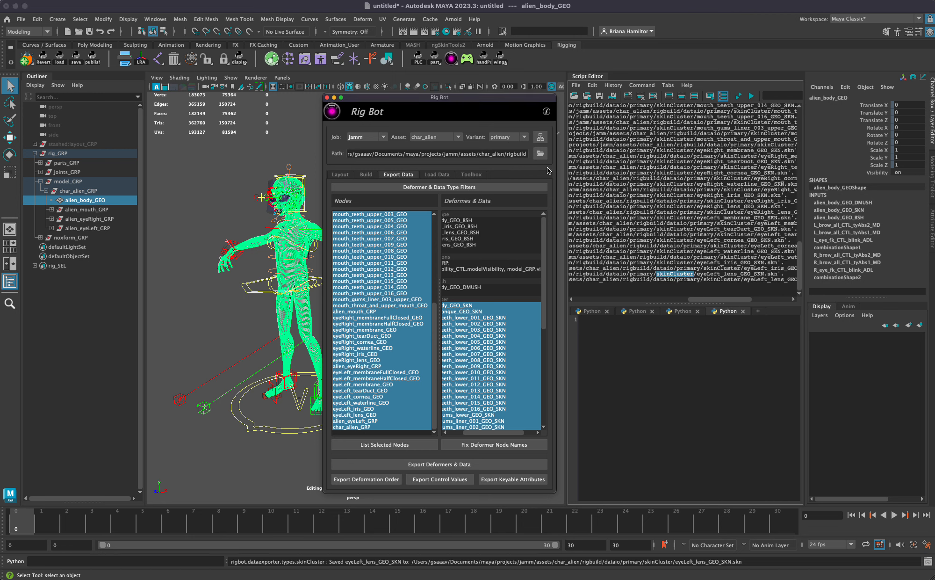
pyautogui.doubleClick(723, 270)
pyautogui.doubleClick(731, 275)
pyautogui.doubleClick(688, 274)
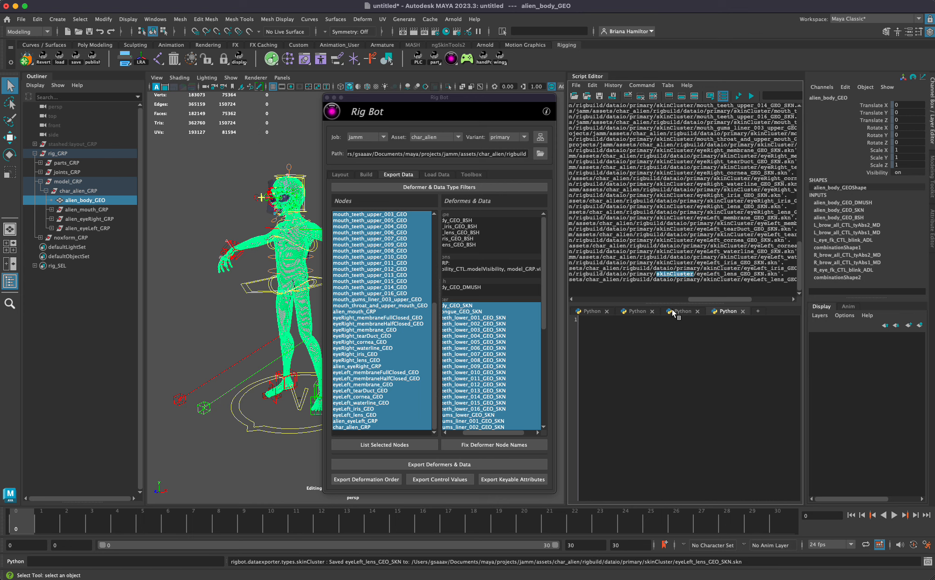
# - Open the asset's build path in Finder, enlarge the window and expand rigbuild with the rig folder collapsed
pyautogui.click(541, 155)
pyautogui.moveTo(5, 129); pyautogui.dragTo(325, 160)
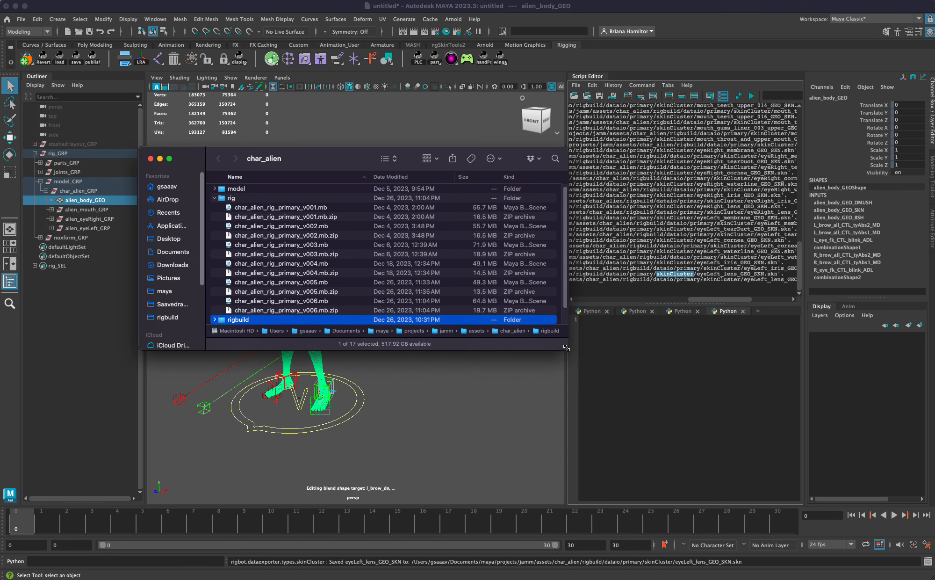
pyautogui.moveTo(567, 348); pyautogui.dragTo(707, 473)
pyautogui.click(214, 202)
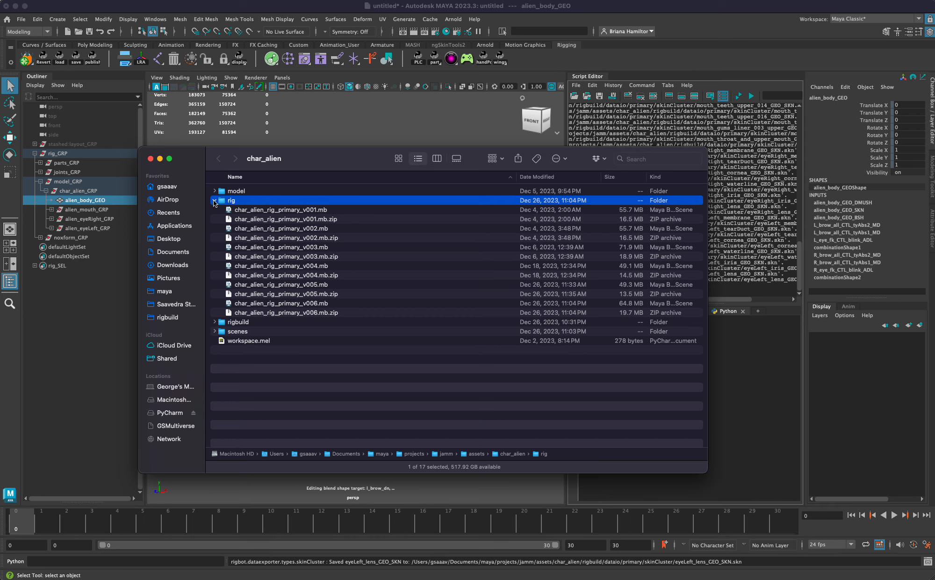
pyautogui.click(214, 201)
pyautogui.click(214, 210)
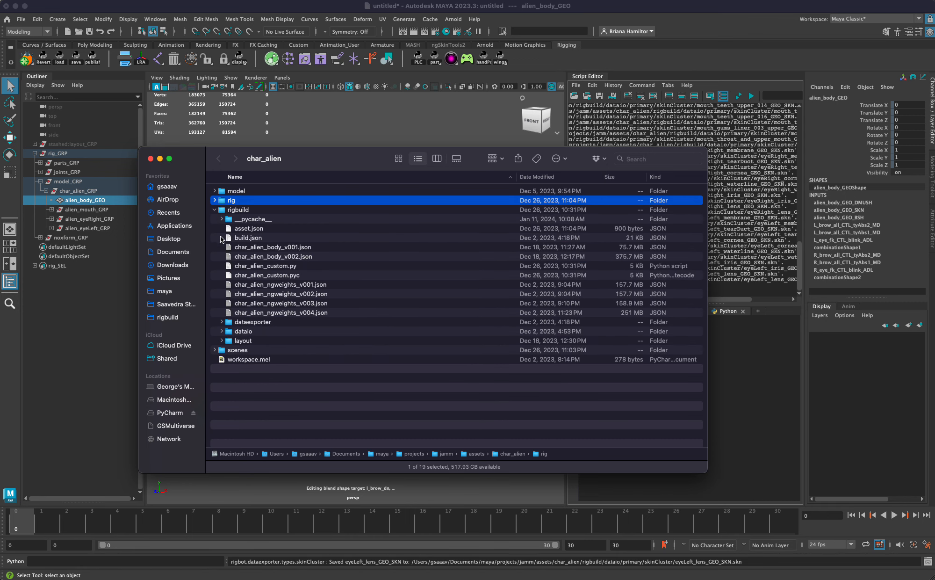
# - Expand the dataio and primary folders and check the files in the blendShape folder
pyautogui.click(222, 331)
pyautogui.click(228, 341)
pyautogui.click(269, 350)
pyautogui.click(273, 362)
pyautogui.click(281, 352)
pyautogui.click(236, 350)
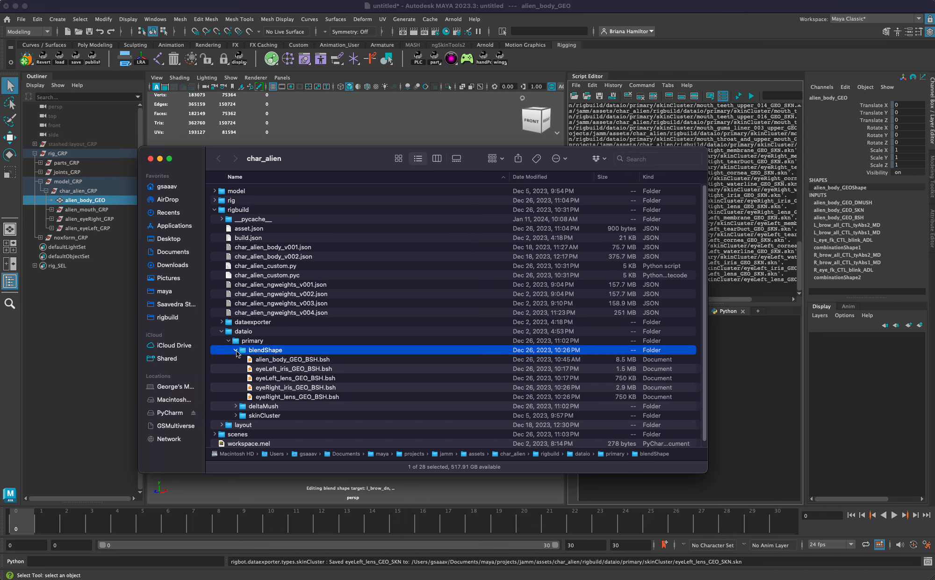
pyautogui.click(236, 351)
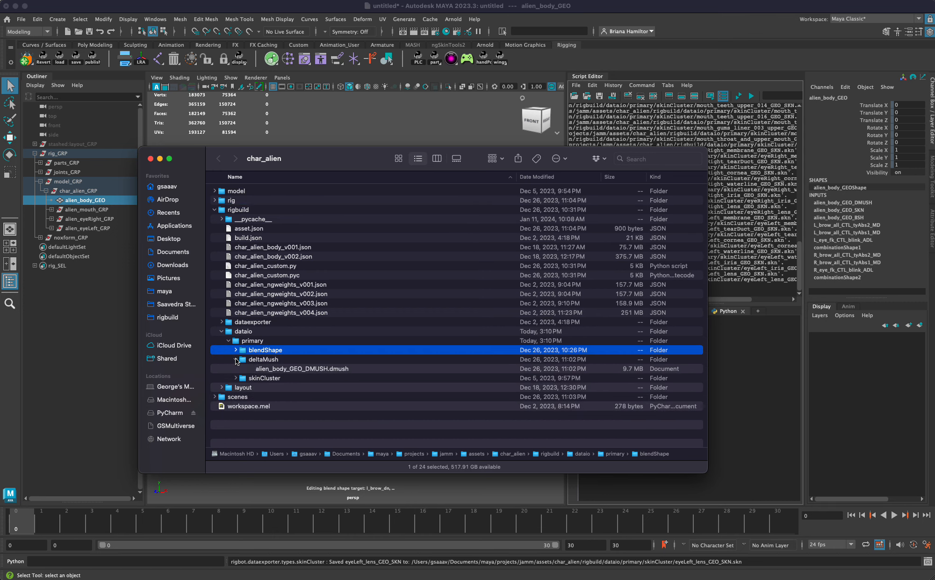
# - Collapse the deltaMush folder, look through the exported files in the skinCluster folder and close the char_alien window
pyautogui.click(236, 360)
pyautogui.click(235, 369)
pyautogui.click(294, 379)
pyautogui.scroll(-10, 307, 388)
pyautogui.click(346, 384)
pyautogui.scroll(3, 346, 385)
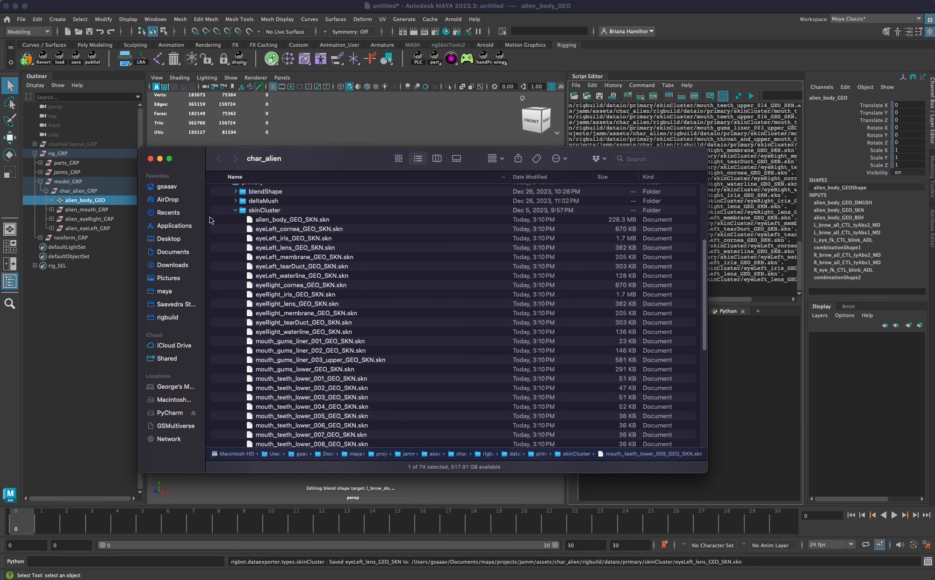
pyautogui.click(151, 159)
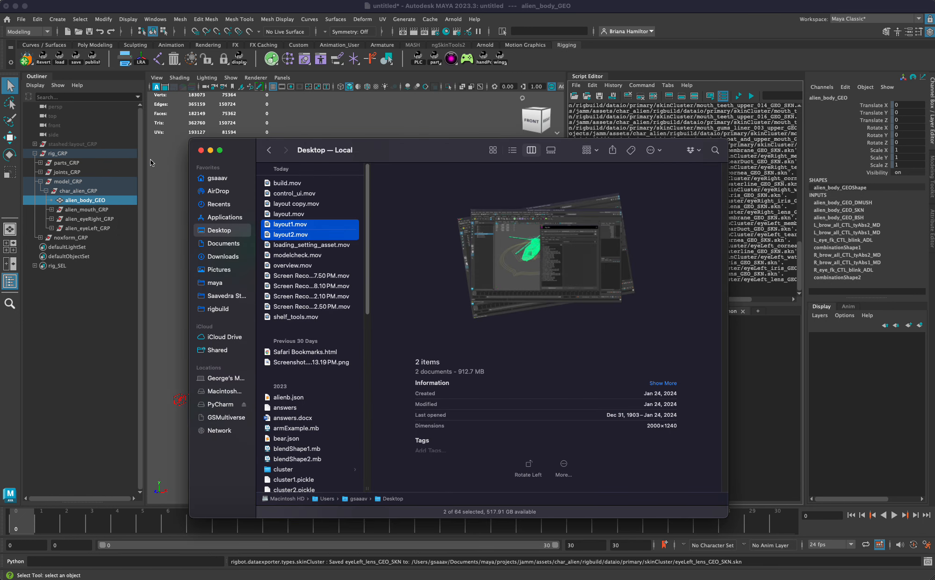
# - Close the Desktop window in Finder, return to Maya and clear the alien body selection
pyautogui.click(201, 150)
pyautogui.click(408, 355)
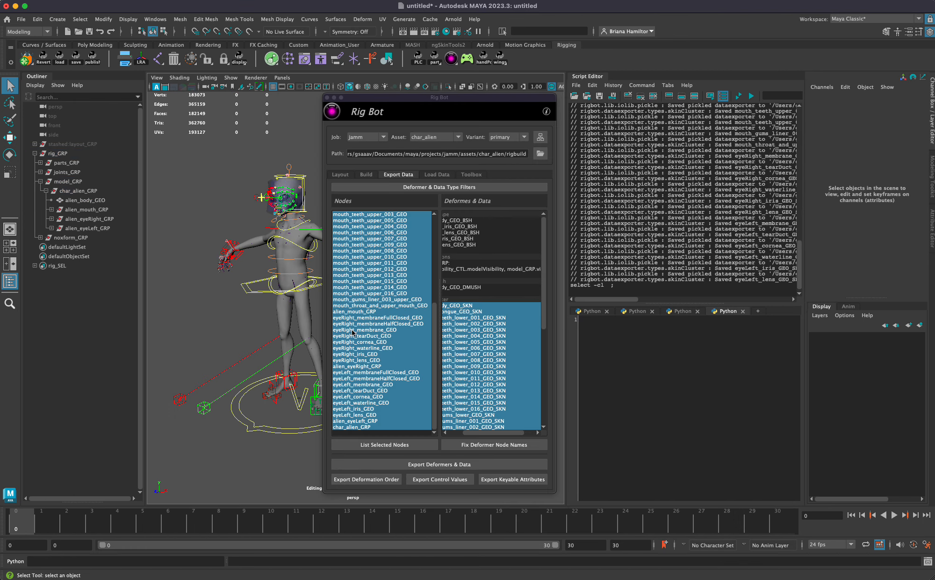
pyautogui.moveTo(441, 97); pyautogui.dragTo(490, 111)
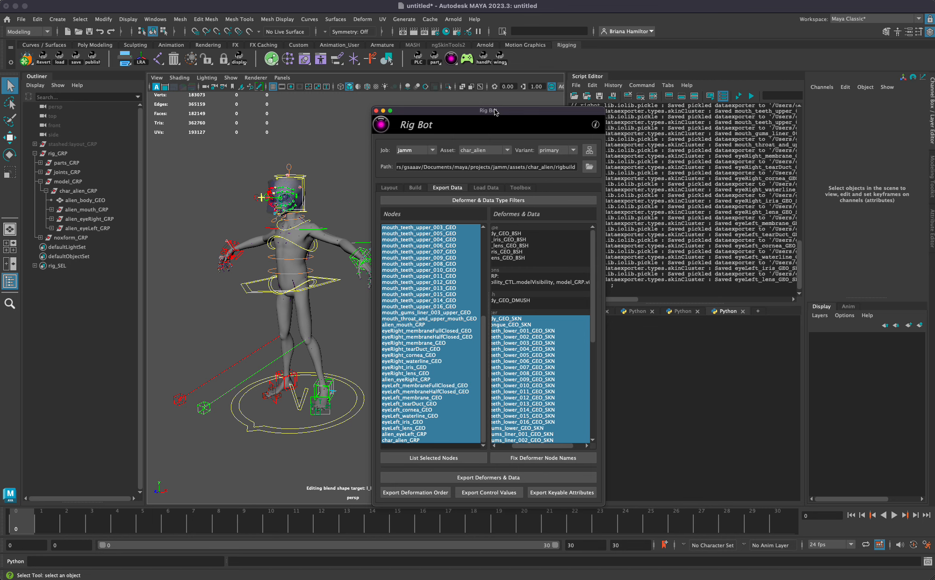
pyautogui.moveTo(494, 109); pyautogui.dragTo(450, 101)
# - Collapse the Script Editor and place Rig Bot beside the alien with its Export Data tools showing
pyautogui.click(590, 75)
pyautogui.click(449, 180)
pyautogui.click(423, 182)
pyautogui.click(442, 180)
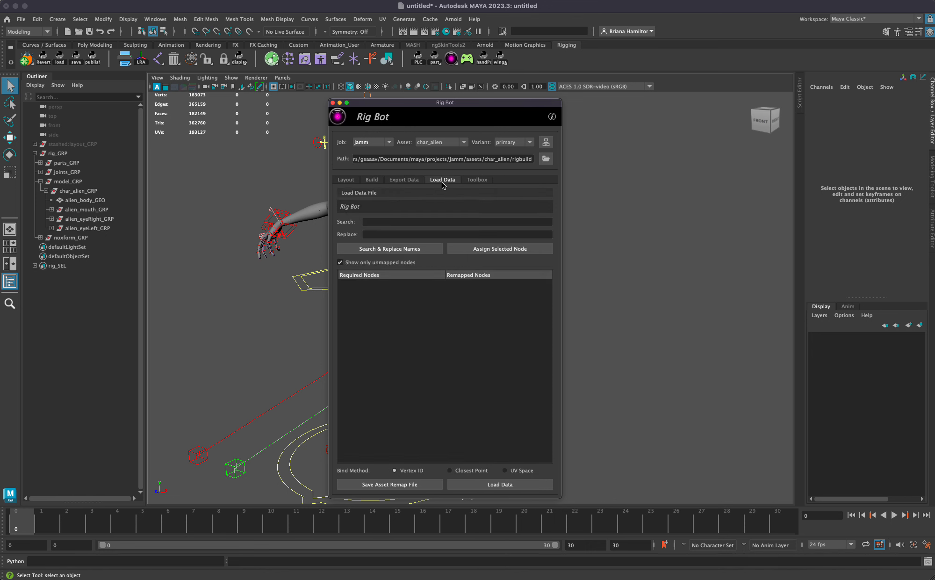
pyautogui.moveTo(456, 103); pyautogui.dragTo(683, 98)
pyautogui.click(631, 175)
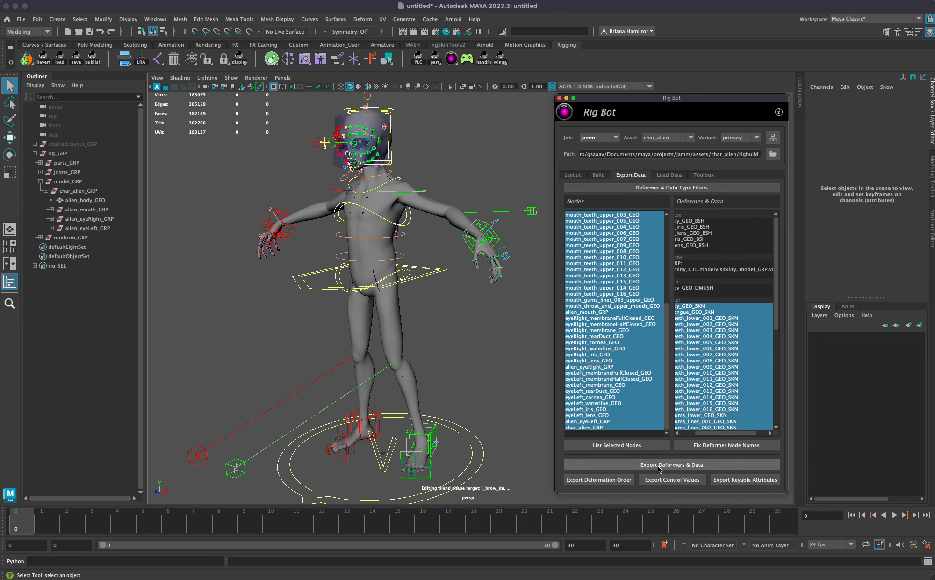
# - Select all the deformer and data entries listed for the alien's nodes, including every skinCluster
pyautogui.scroll(-10, 723, 337)
pyautogui.click(729, 367)
pyautogui.moveTo(729, 372); pyautogui.dragTo(722, 391)
pyautogui.moveTo(663, 363); pyautogui.dragTo(658, 360)
pyautogui.click(728, 318)
pyautogui.press('super+a')
pyautogui.click(728, 319)
pyautogui.press('super+a')
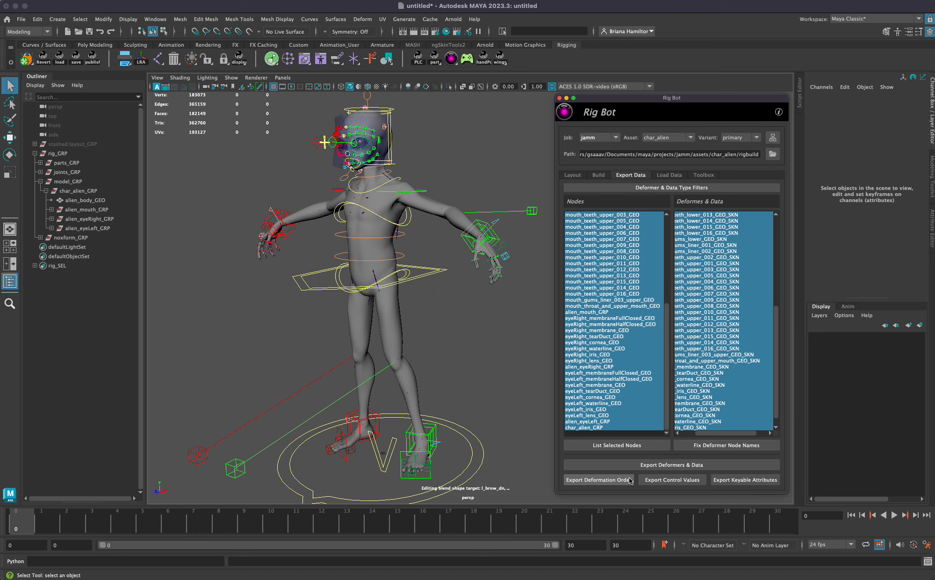
# - Examine the Load attribute values data step among the rig build steps and return to the Export Data tools
pyautogui.click(470, 402)
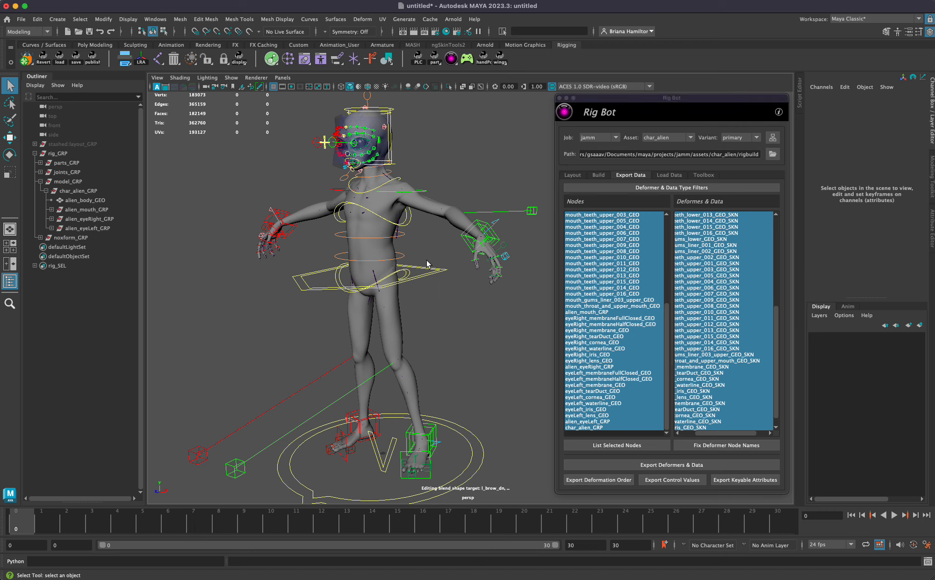
pyautogui.click(669, 480)
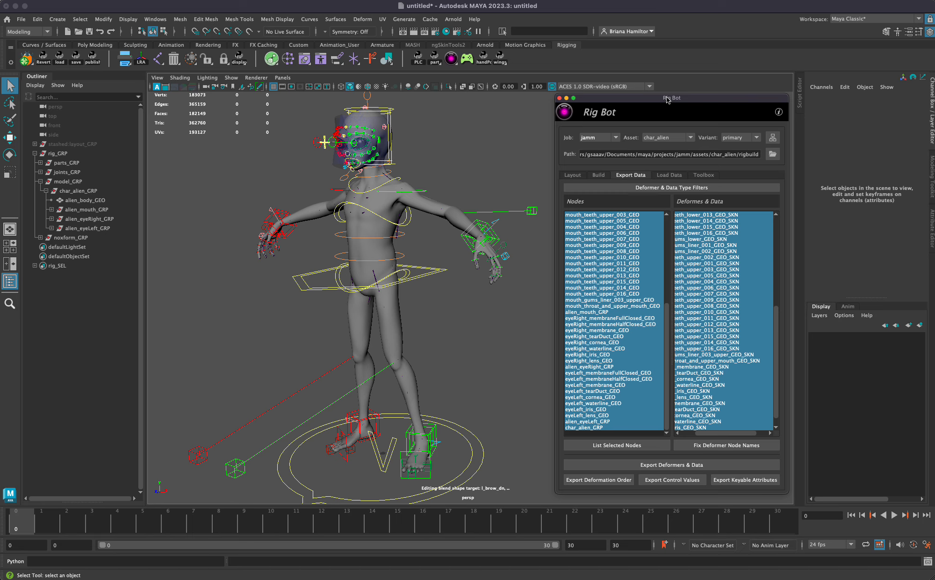
pyautogui.click(600, 175)
pyautogui.click(613, 442)
pyautogui.click(610, 415)
pyautogui.click(613, 408)
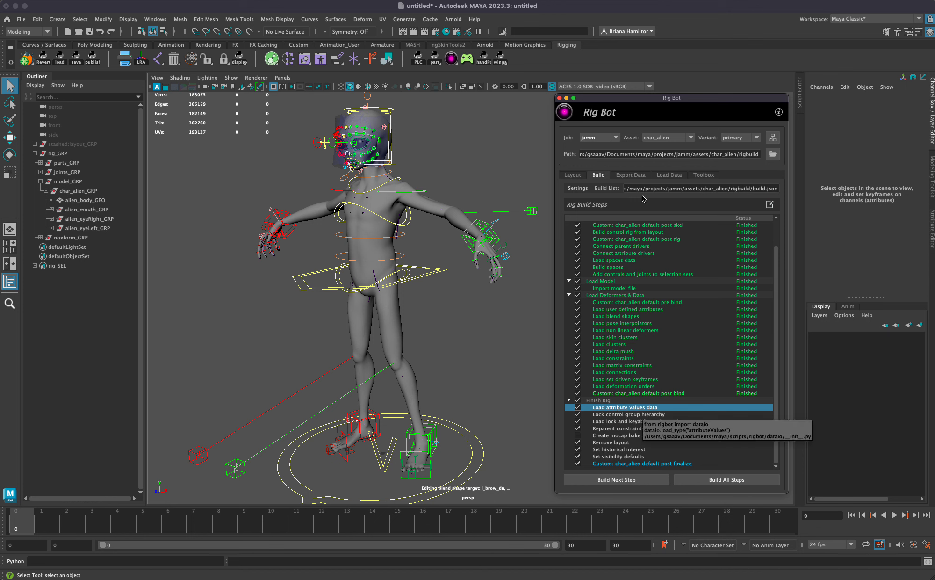
pyautogui.click(630, 174)
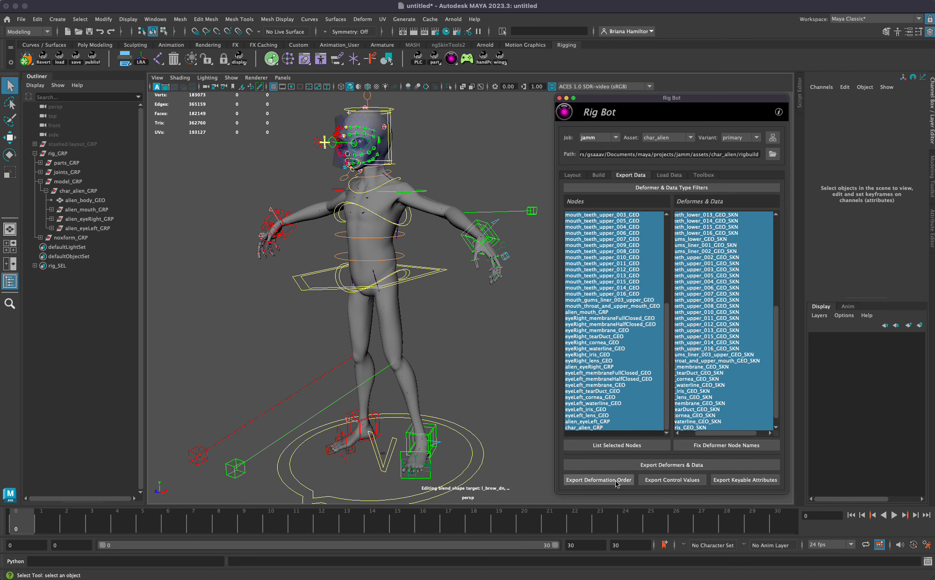
# - Select the alien body mesh in the scene and reselect all listed nodes from model_GRP down
pyautogui.click(388, 245)
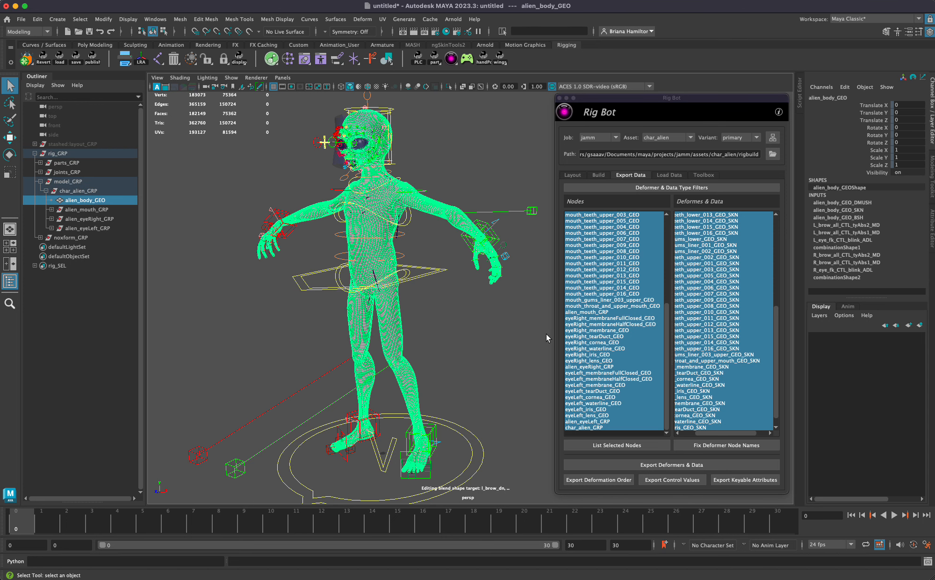
pyautogui.click(615, 330)
pyautogui.moveTo(608, 226); pyautogui.dragTo(595, 334)
pyautogui.moveTo(608, 215); pyautogui.dragTo(607, 312)
pyautogui.scroll(8, 604, 327)
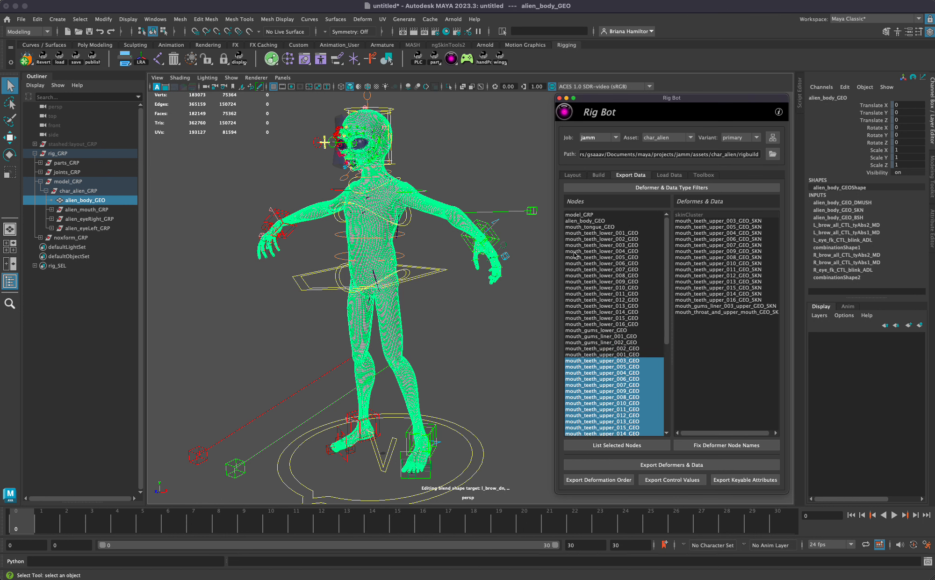
pyautogui.click(587, 214)
pyautogui.press('super+a')
pyautogui.click(597, 220)
pyautogui.press('super+a')
# - Select only alien_body_GEO among Rig Bot's listed nodes to narrow the deformer list to the body
pyautogui.rightClick(597, 220)
pyautogui.click(579, 224)
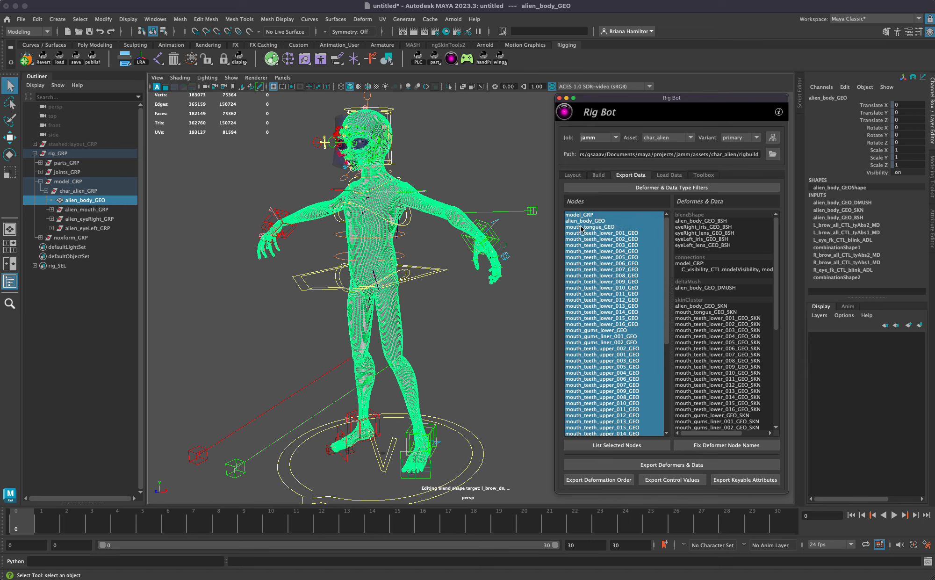
pyautogui.click(582, 222)
pyautogui.rightClick(585, 220)
pyautogui.click(579, 251)
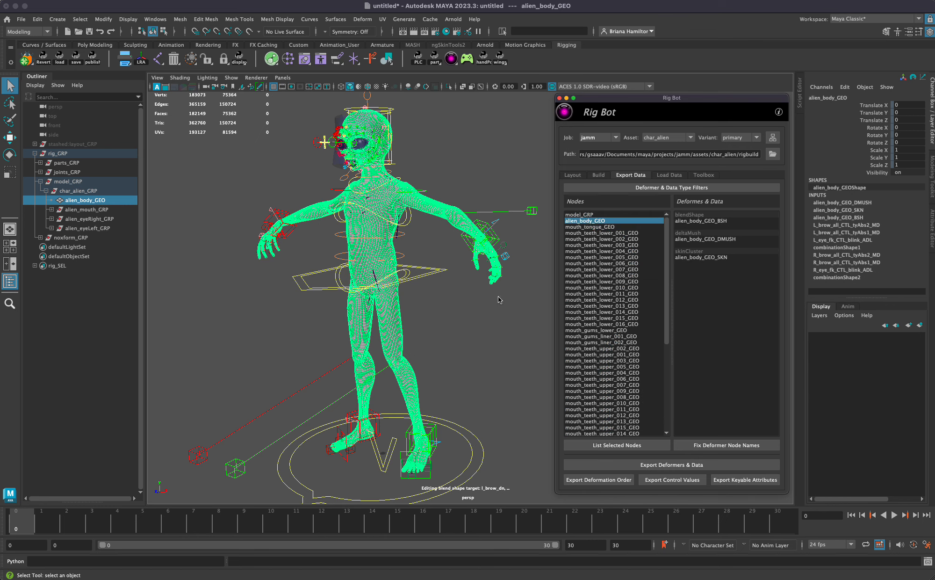
# - Review the body's input order from alien_body_GEO_DMUSH down and export the deformation order for alien_body_GEO
pyautogui.click(872, 204)
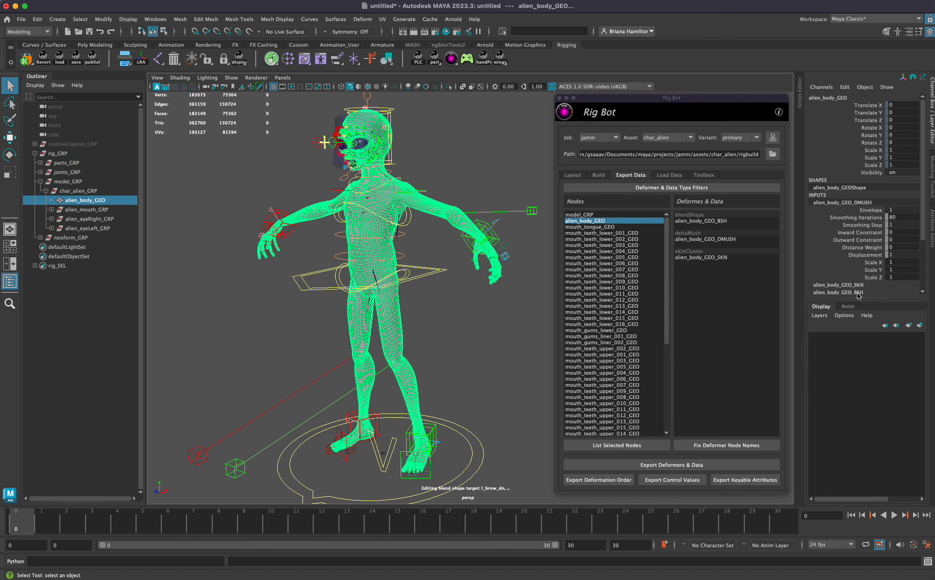
pyautogui.scroll(-3, 846, 229)
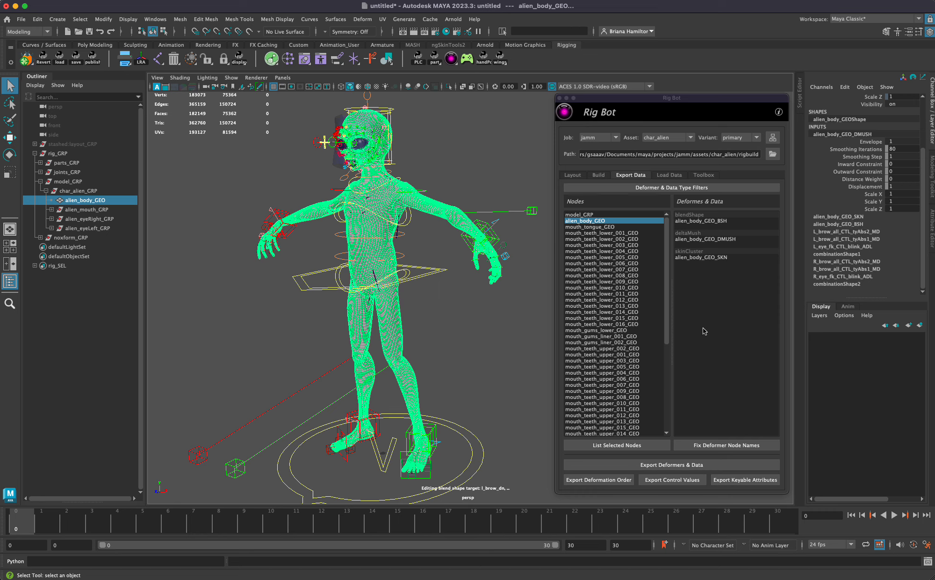
pyautogui.click(622, 478)
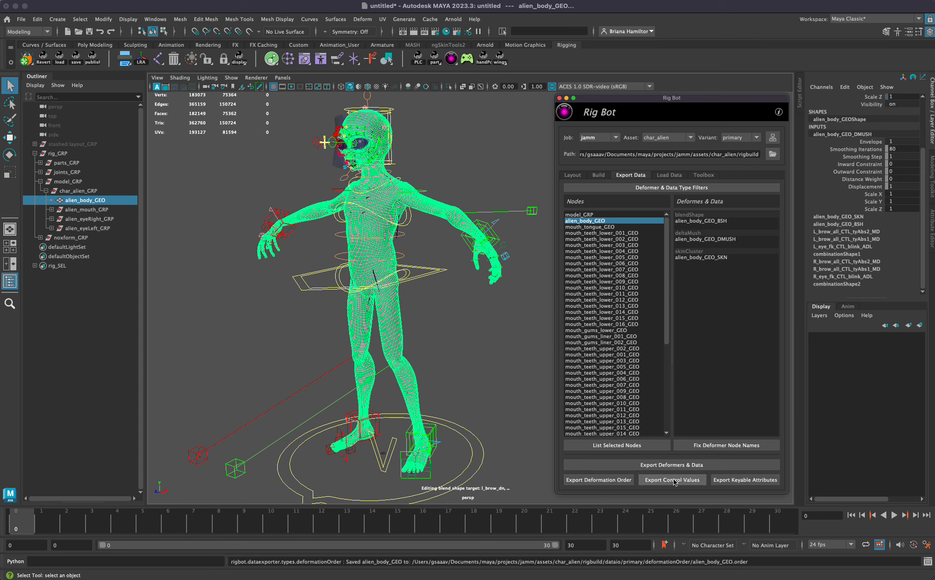
pyautogui.click(442, 278)
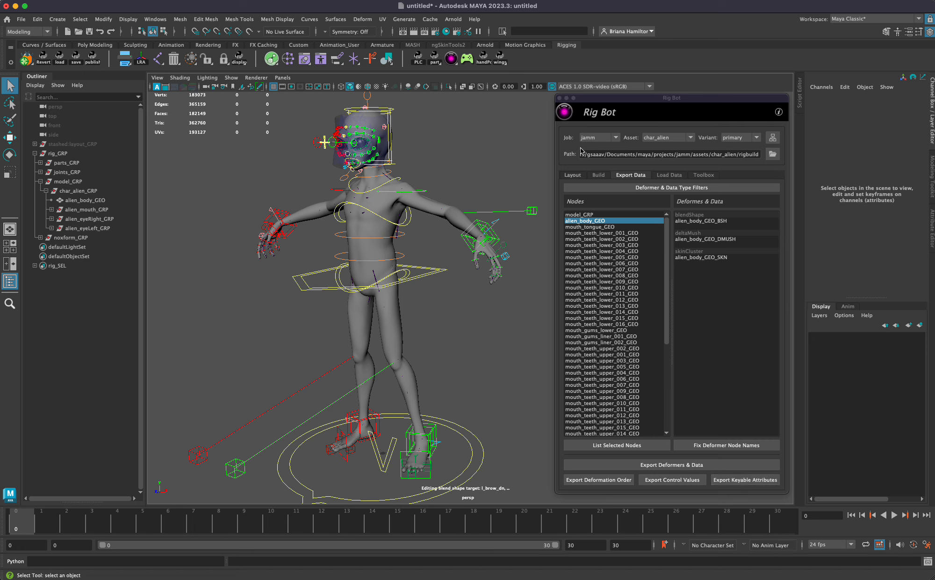
# - Compare the Load attribute values data and Load lock and keyable attributes data build steps and return to the Export Data tools
pyautogui.click(599, 175)
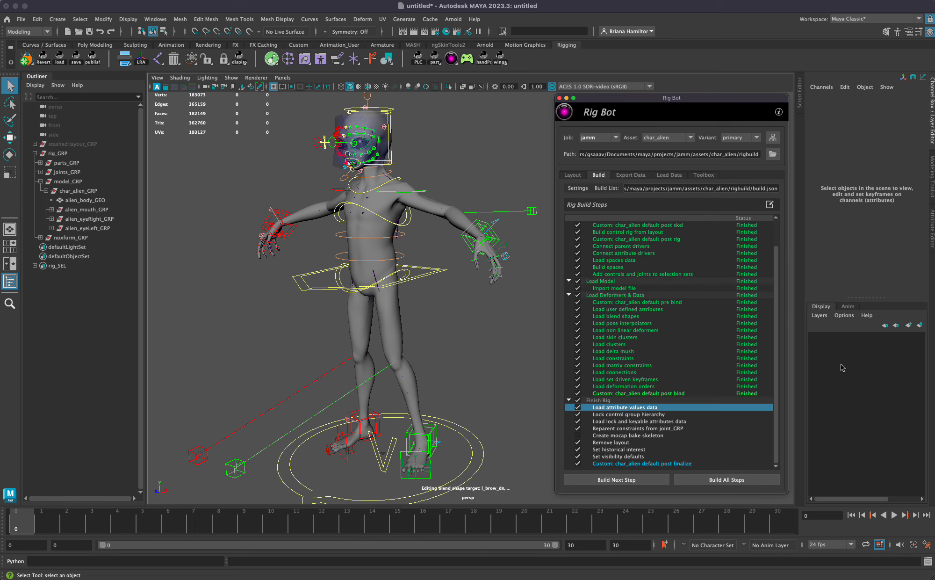
pyautogui.click(645, 414)
pyautogui.click(636, 408)
pyautogui.click(626, 421)
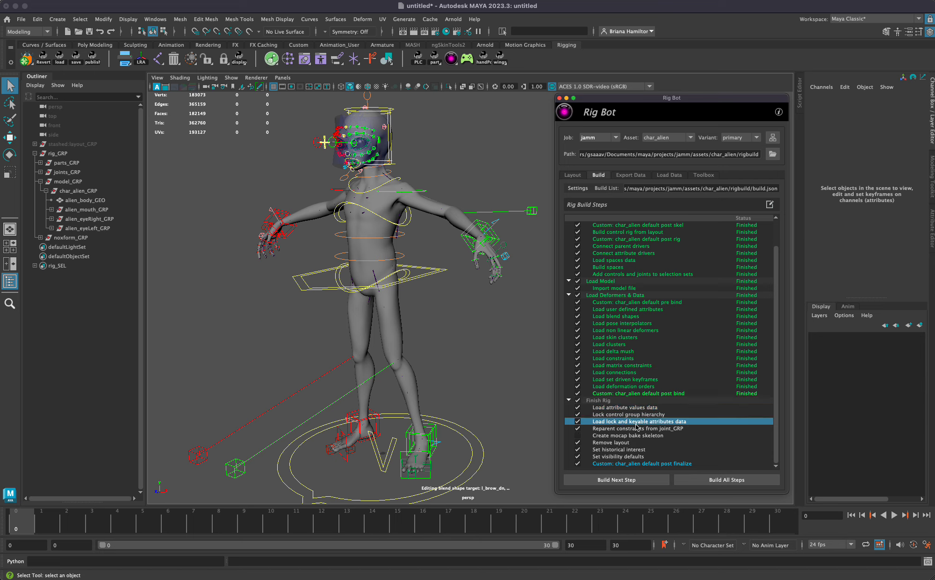
pyautogui.click(633, 176)
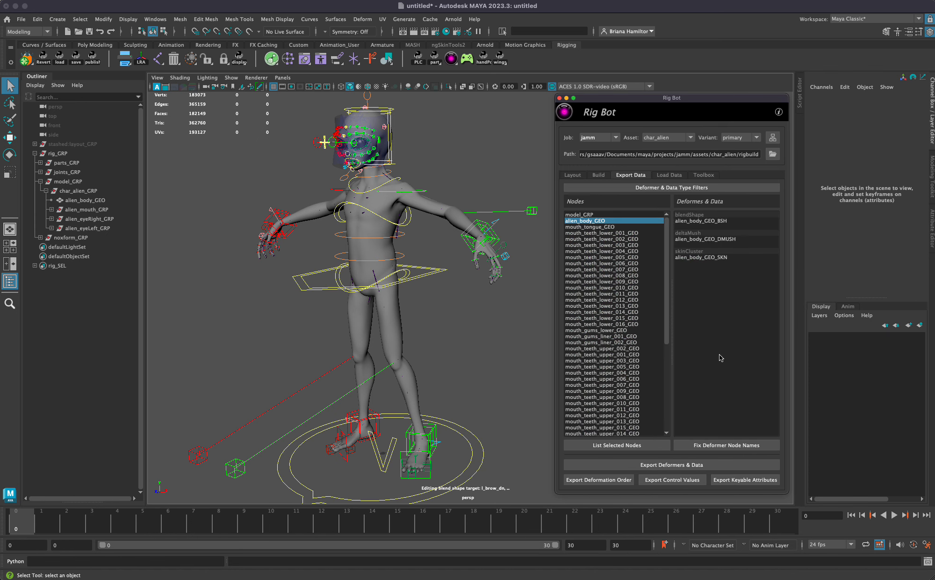